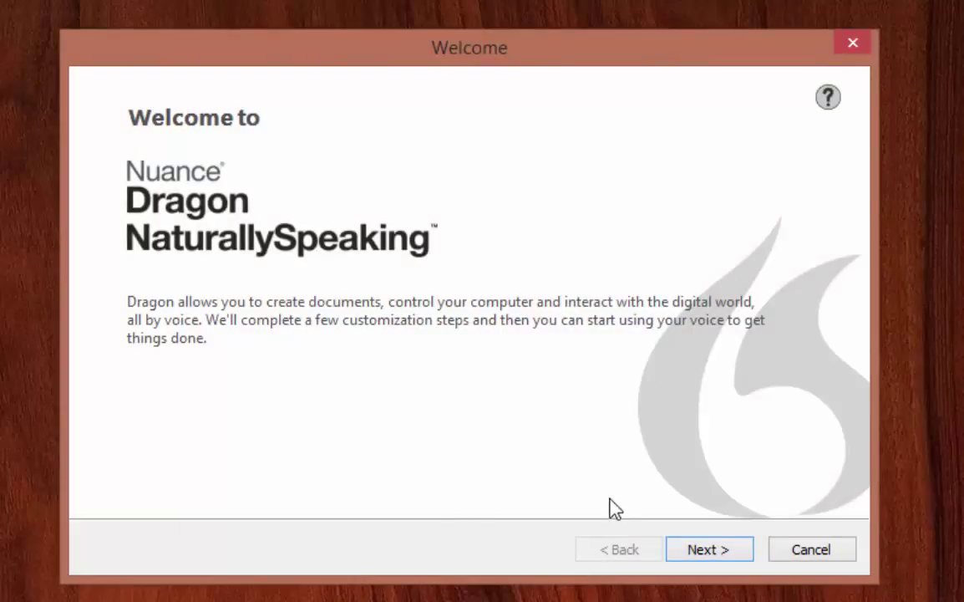
Name the new Dragon profile Test, keep United States standard speech, and choose the Logitech USB headset.
{"action": "left_click", "coordinate": [693, 558]}
{"action": "left_click", "coordinate": [690, 549]}
{"action": "type", "text": "Test"}
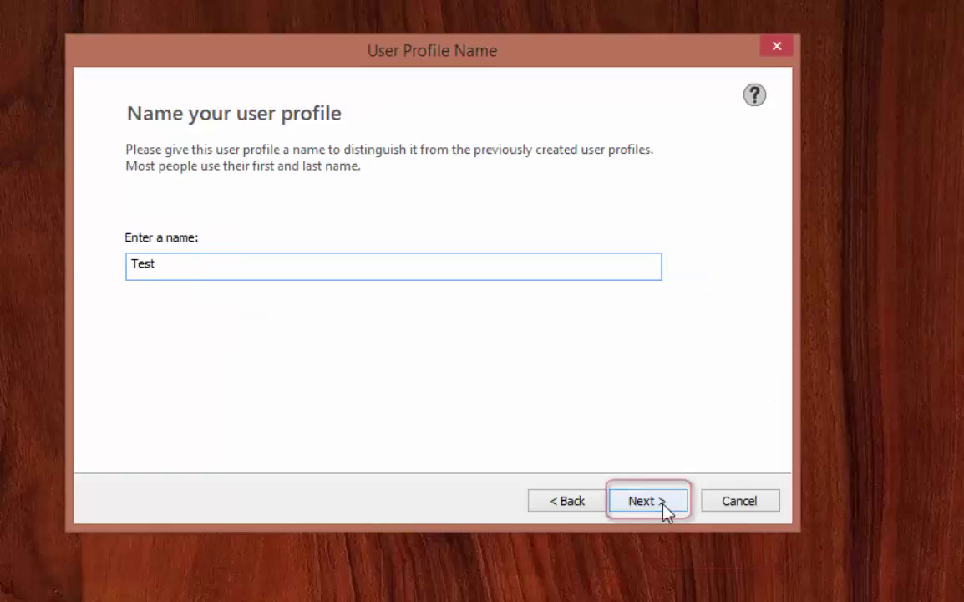
{"action": "left_click", "coordinate": [667, 509]}
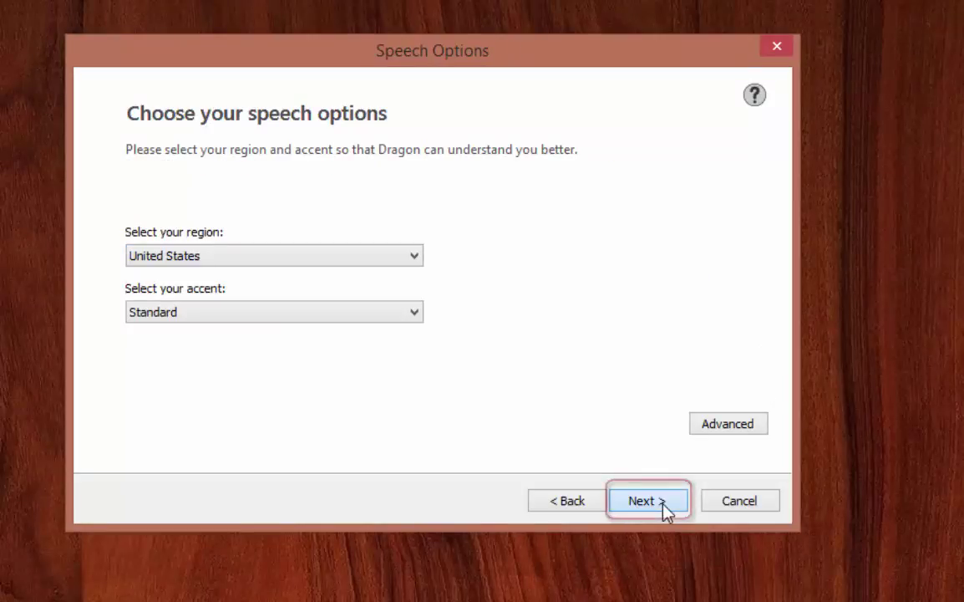
{"action": "left_click", "coordinate": [666, 505]}
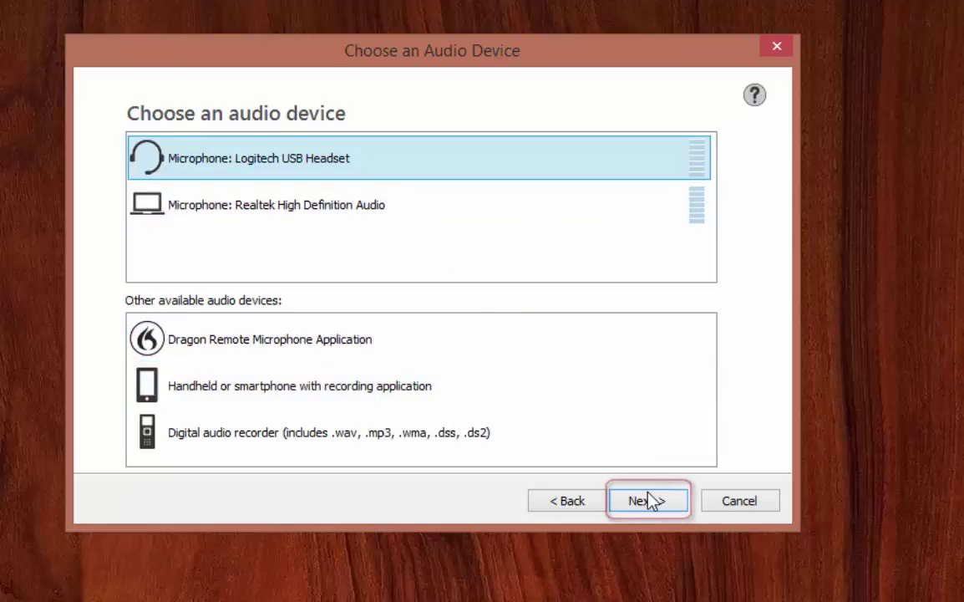
{"action": "left_click", "coordinate": [651, 499]}
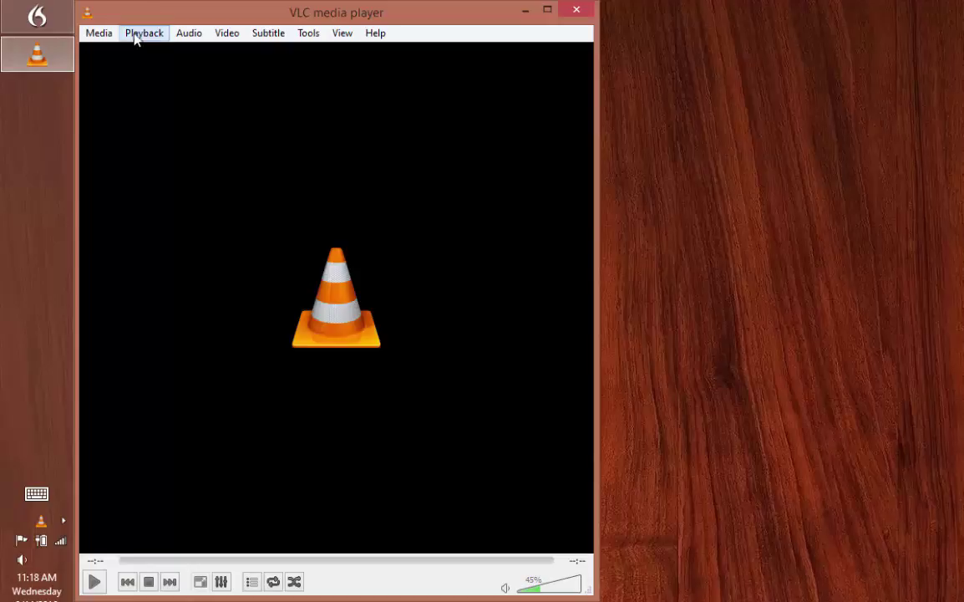
Add Drowned World 1st half.mp4 to VLC's Convert / Save dialog.
{"action": "left_click", "coordinate": [100, 34]}
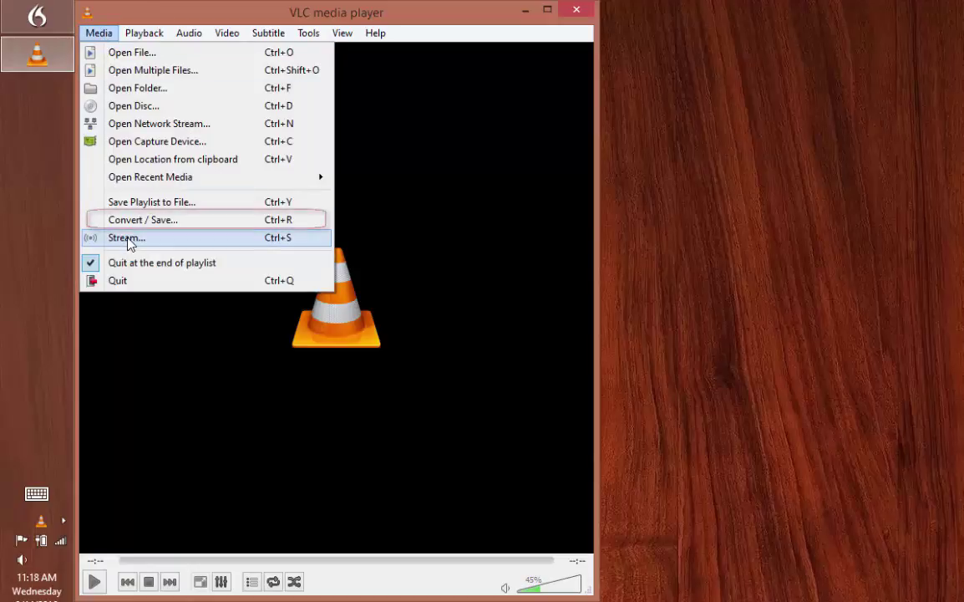
{"action": "left_click", "coordinate": [142, 219]}
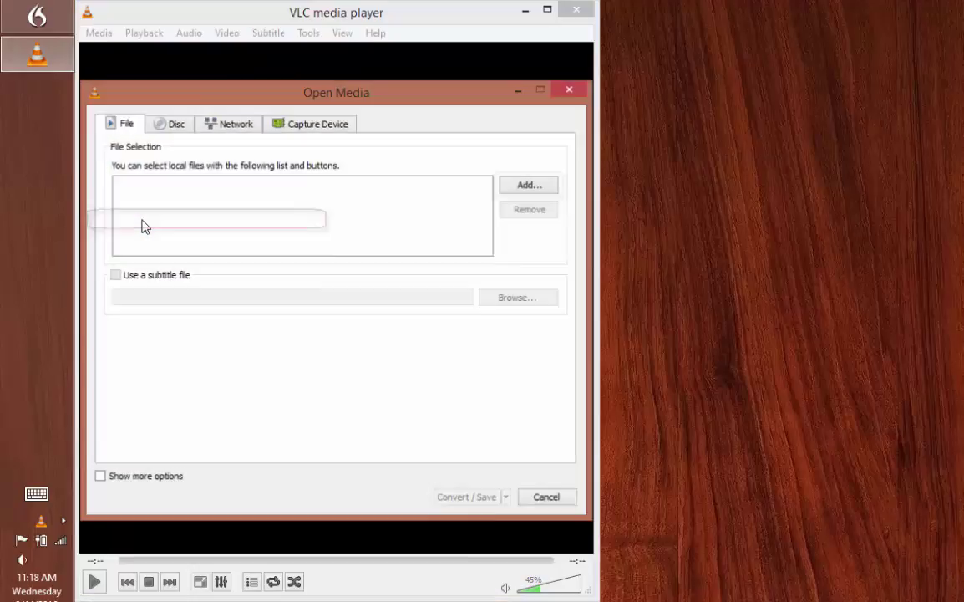
{"action": "left_click", "coordinate": [545, 189]}
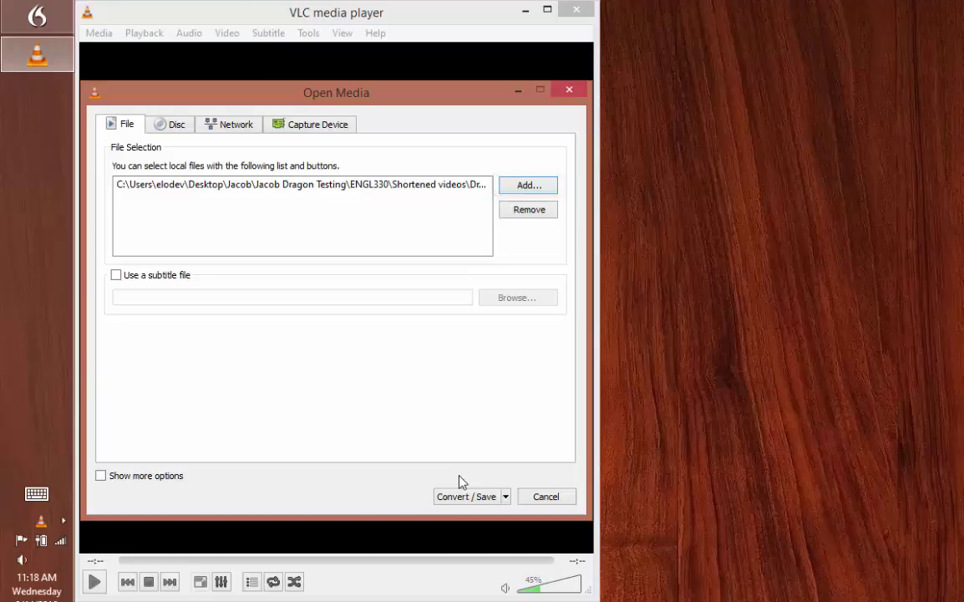
{"action": "left_click", "coordinate": [467, 496]}
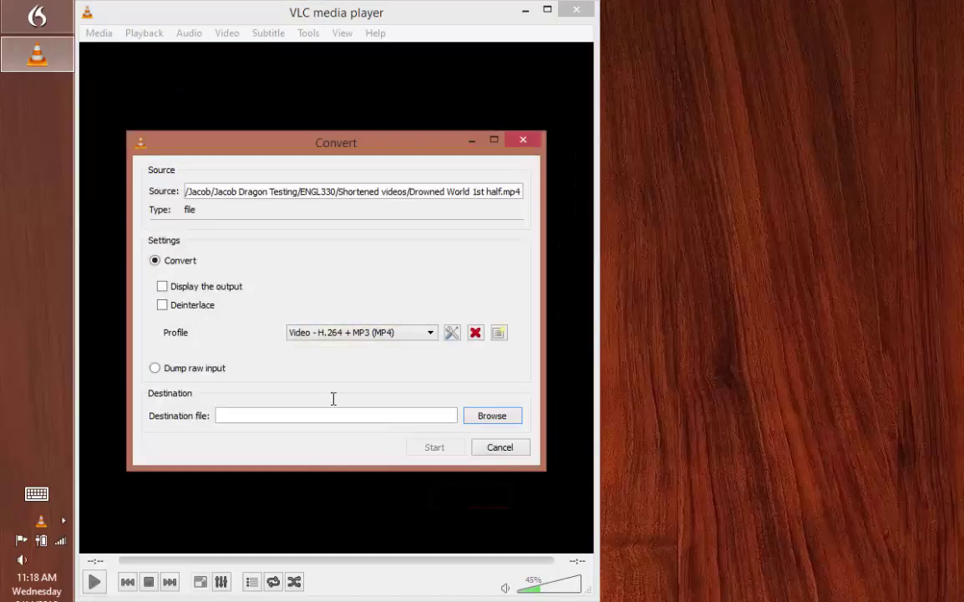
Choose the Audio - MP3 conversion profile and browse for the destination file.
{"action": "left_click", "coordinate": [345, 333]}
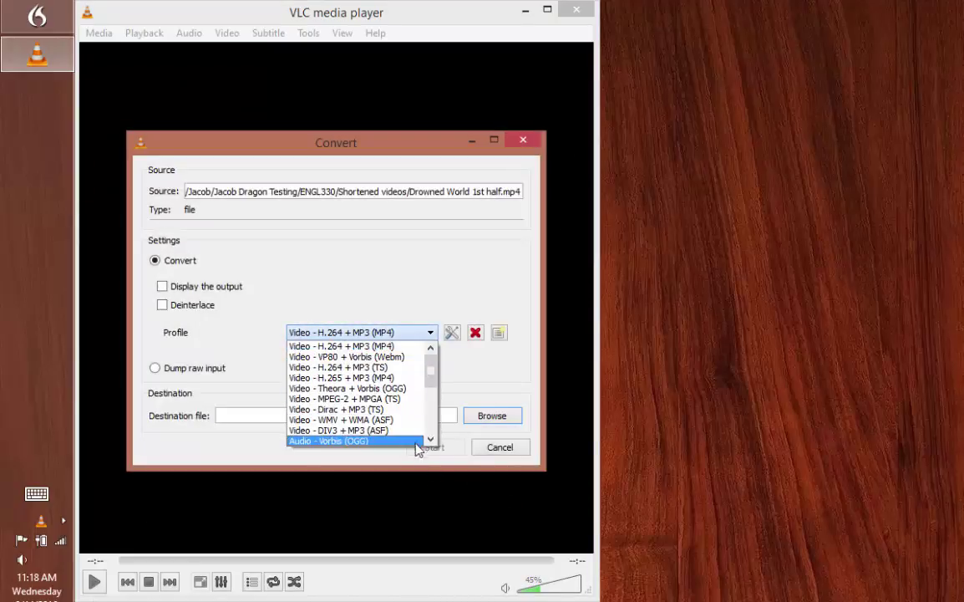
{"action": "left_click", "coordinate": [431, 442]}
{"action": "left_click", "coordinate": [422, 440]}
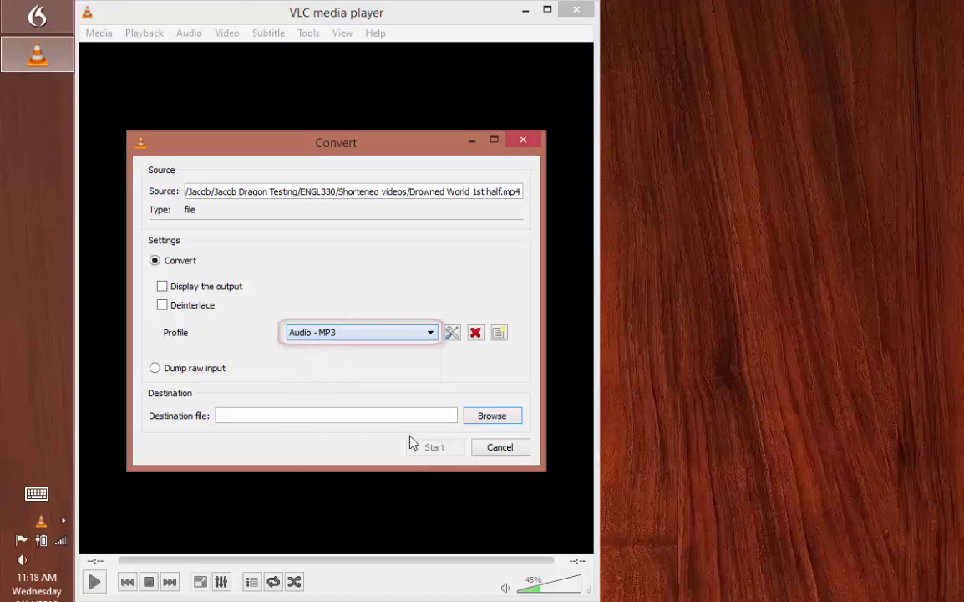
{"action": "left_click", "coordinate": [494, 422]}
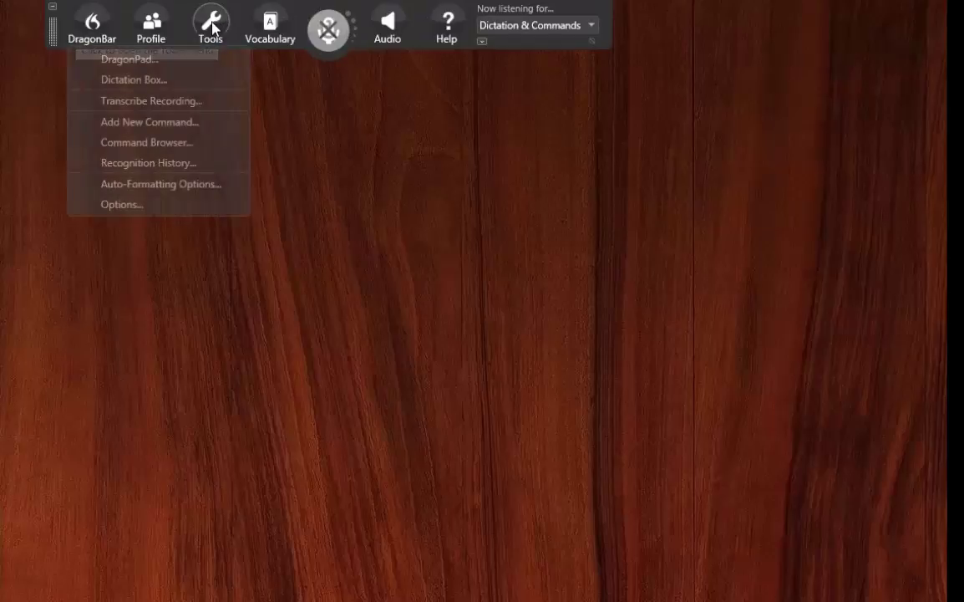
Transcribe the lecture MP3 into DragonPad with Transcribe Recording, then select all the transcript text.
{"action": "left_click", "coordinate": [187, 101]}
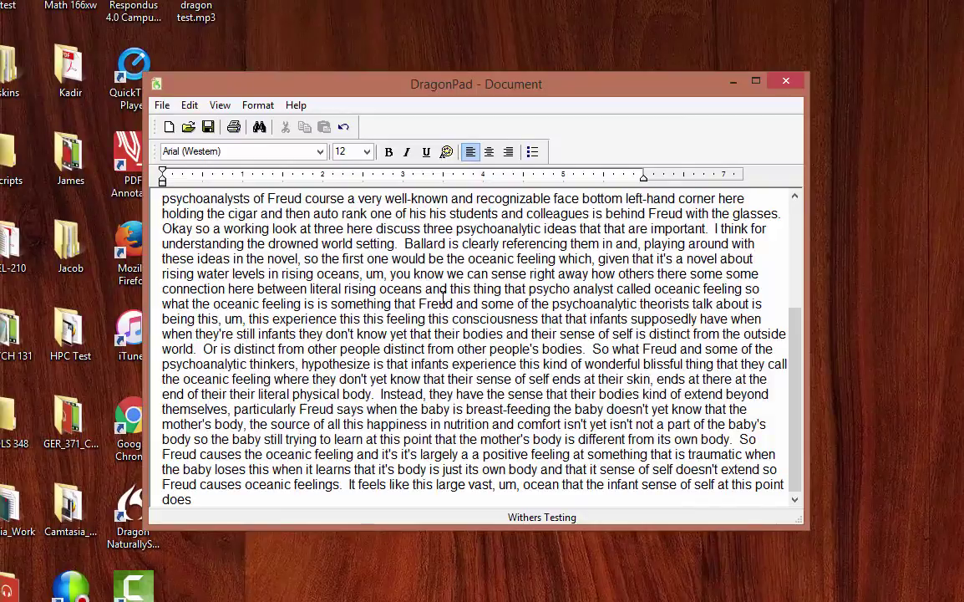
{"action": "key", "text": "ctrl+a"}
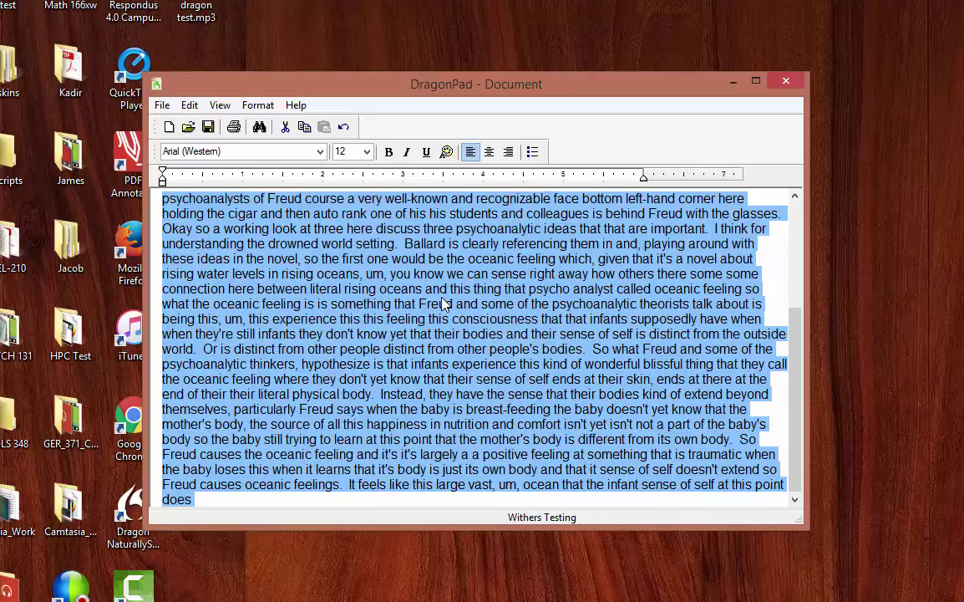
Paste the Dragon transcript into the blank Word document and return to its top.
{"action": "key", "text": "alt+Tab"}
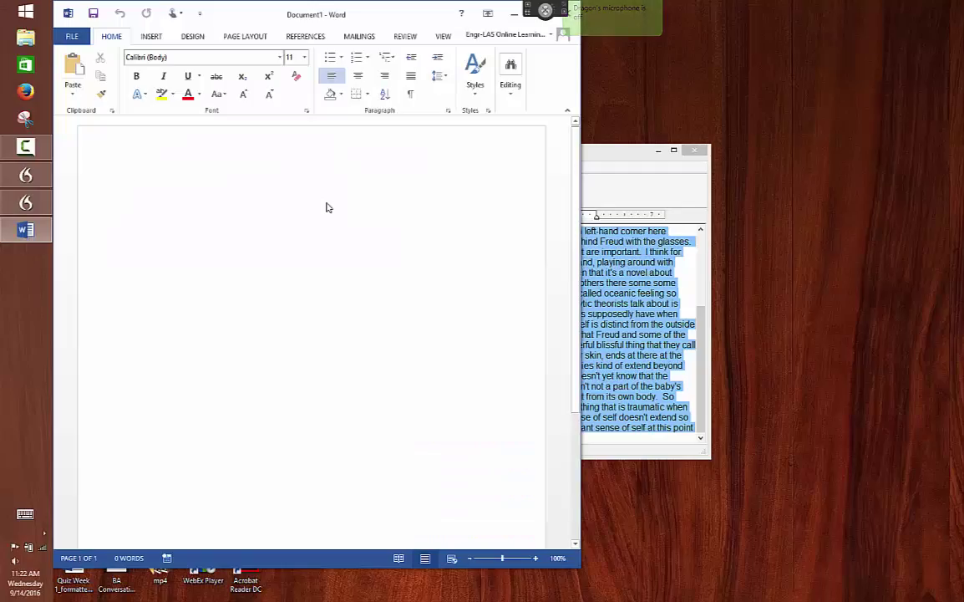
{"action": "key", "text": "ctrl+v"}
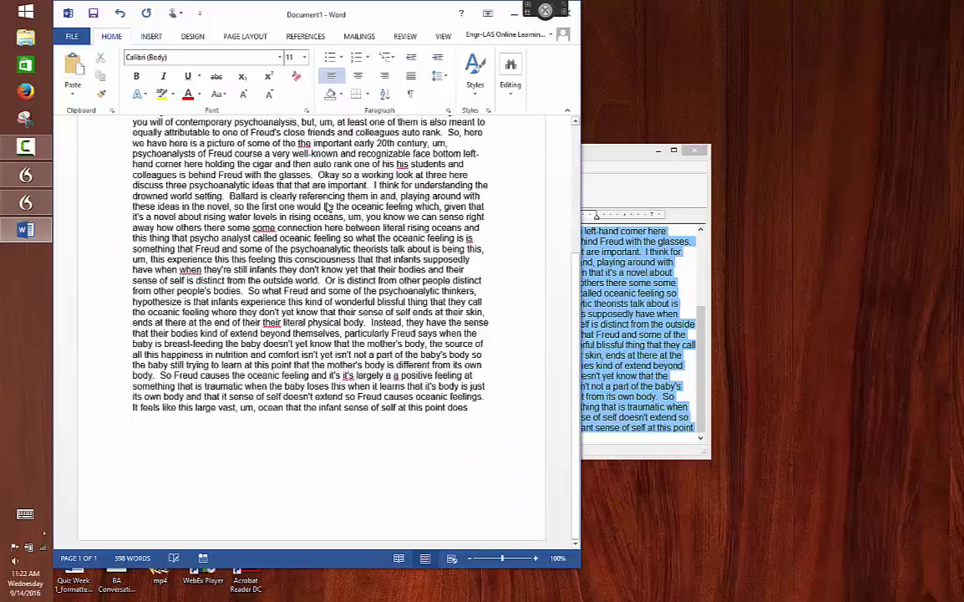
{"action": "key", "text": "ctrl+Home"}
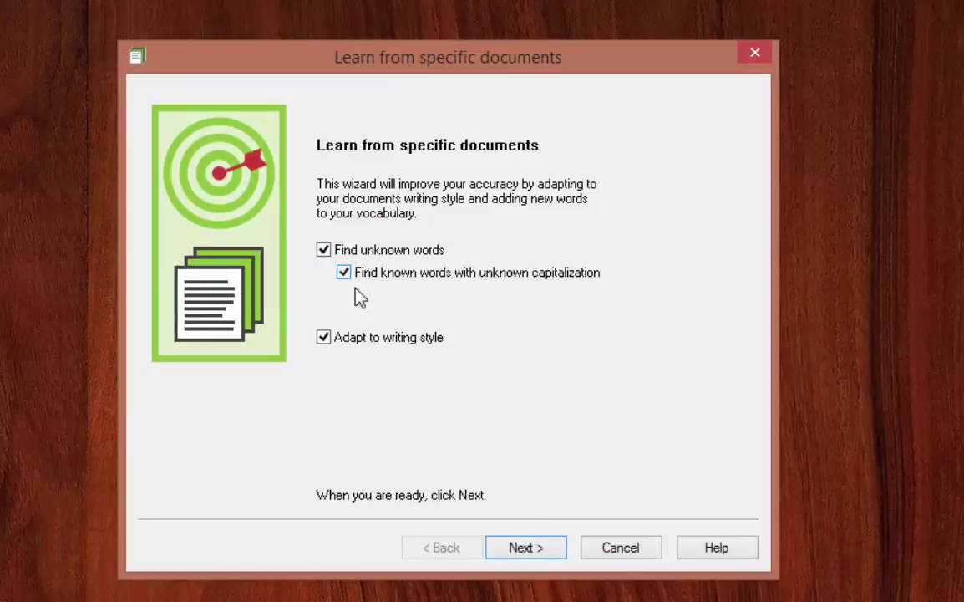
Keep all Learn from specific documents options checked and continue to Add Documents.
{"action": "left_click", "coordinate": [517, 553]}
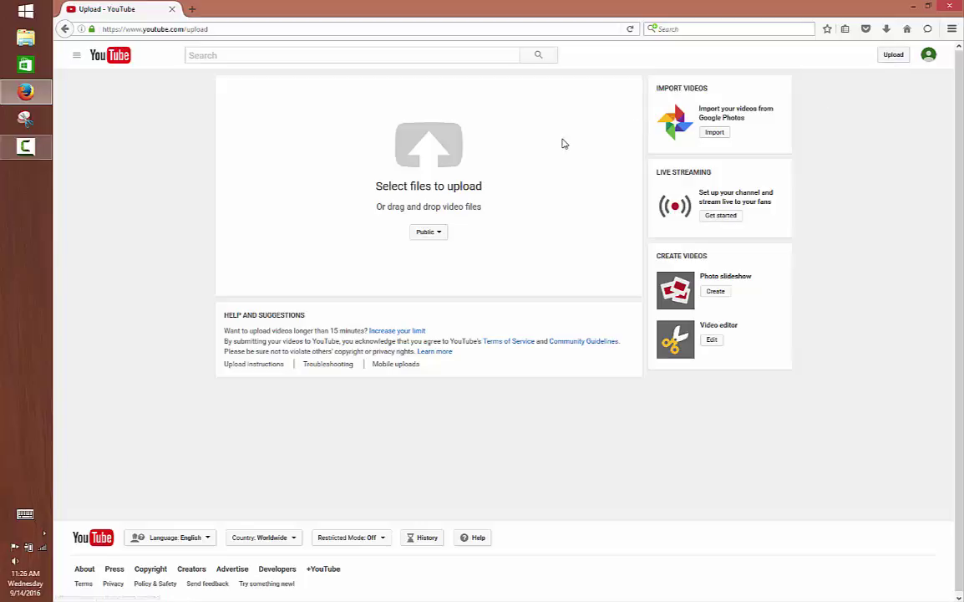
Set the Drowned World 1st half upload to Unlisted, save it, and go to Video Manager.
{"action": "left_click", "coordinate": [439, 234]}
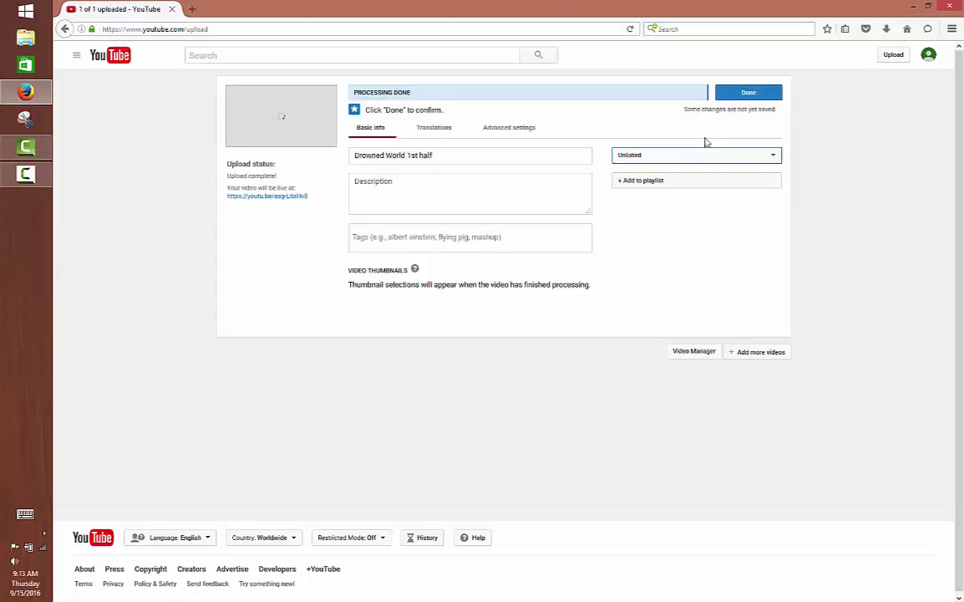
{"action": "left_click", "coordinate": [749, 94]}
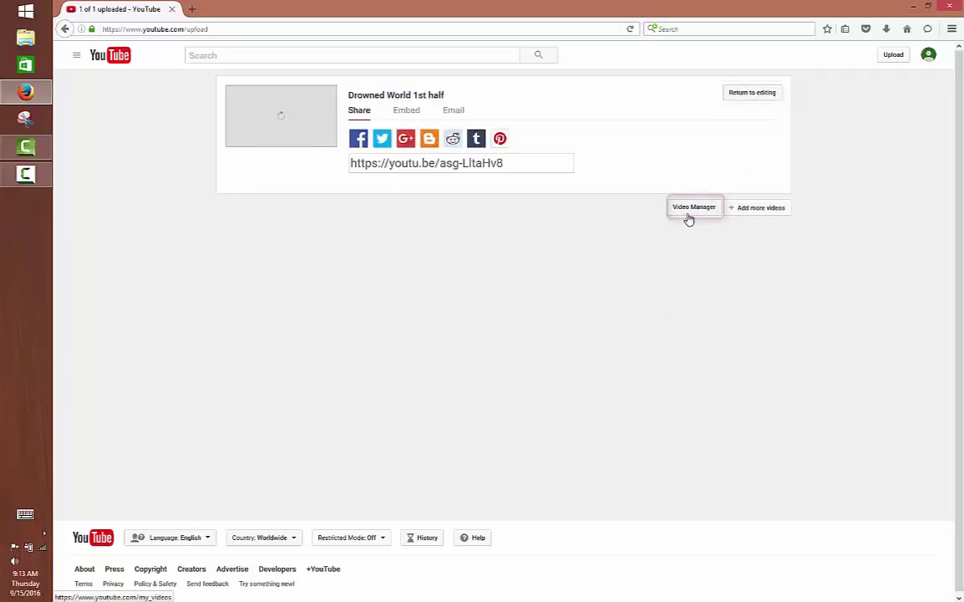
{"action": "left_click", "coordinate": [694, 207]}
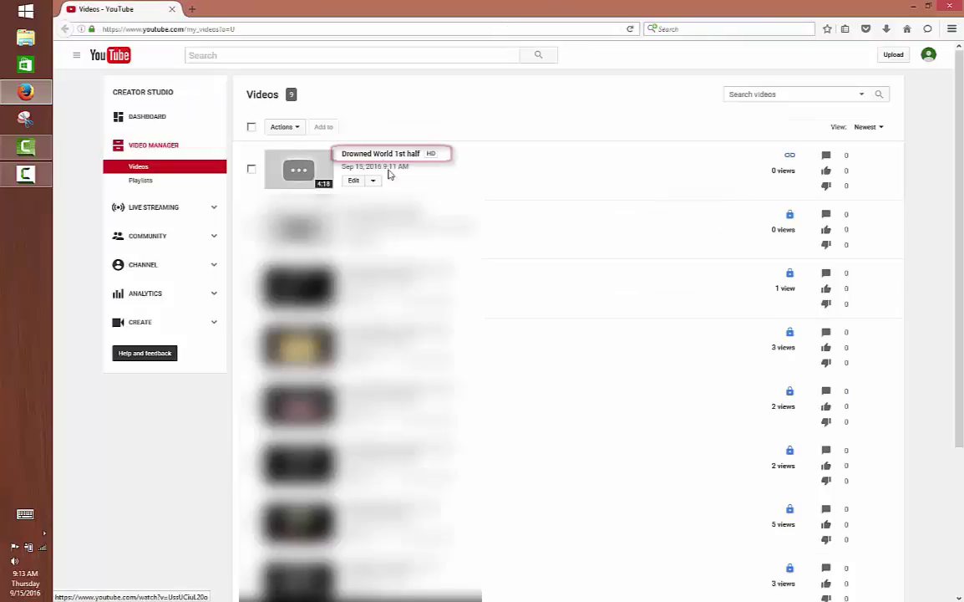
Open the Subtitles & CC page of the Drowned World 1st half video.
{"action": "left_click", "coordinate": [372, 155]}
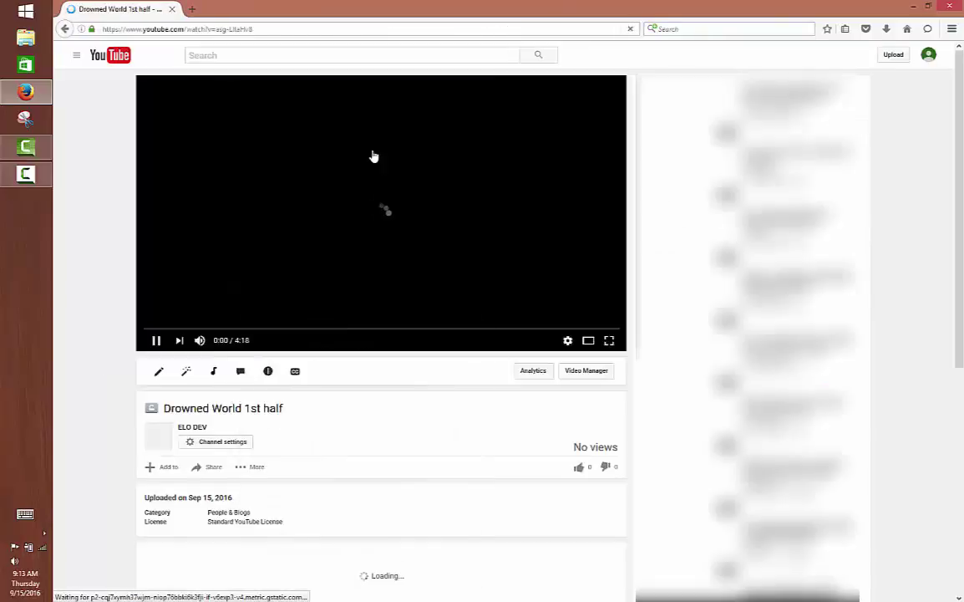
{"action": "left_click", "coordinate": [166, 376]}
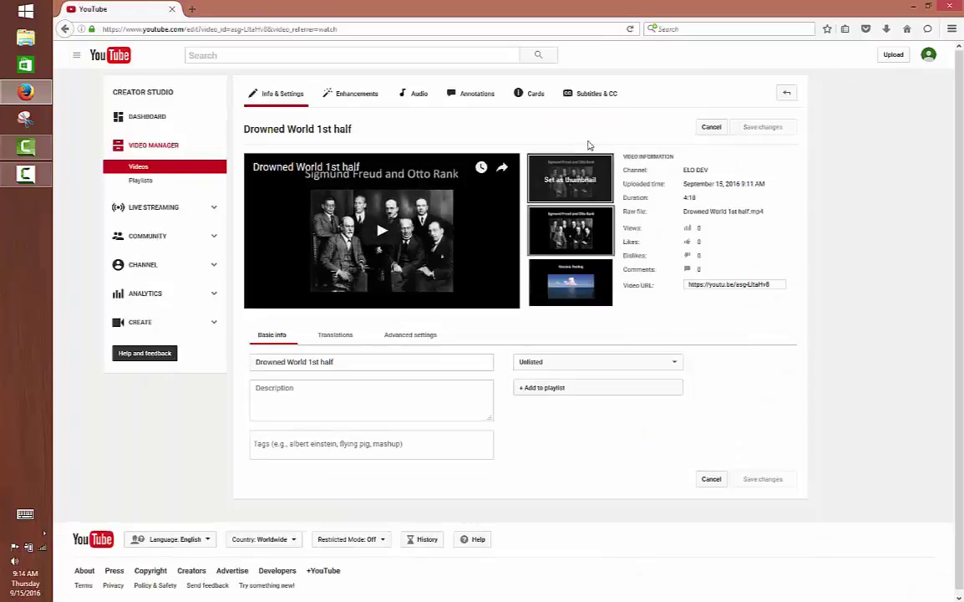
{"action": "left_click", "coordinate": [586, 97]}
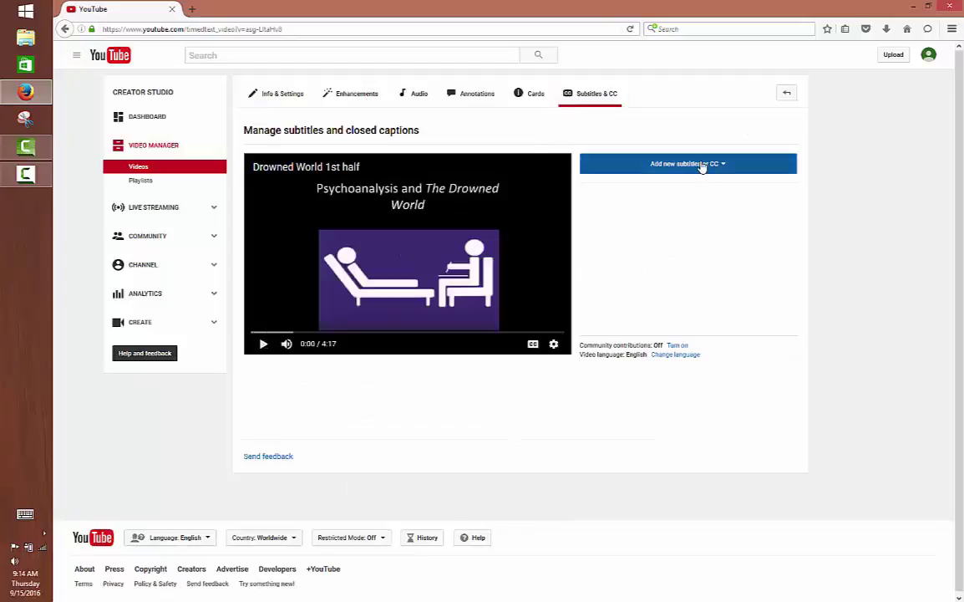
Add English subtitles by uploading the drowned world 1.txt transcript.
{"action": "left_click", "coordinate": [702, 166]}
{"action": "left_click", "coordinate": [663, 187]}
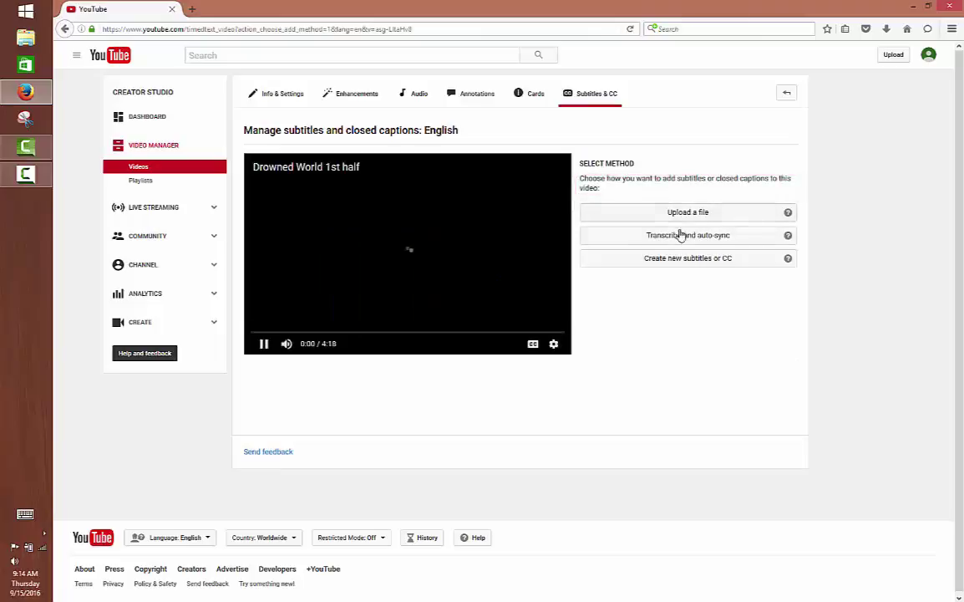
{"action": "left_click", "coordinate": [688, 214]}
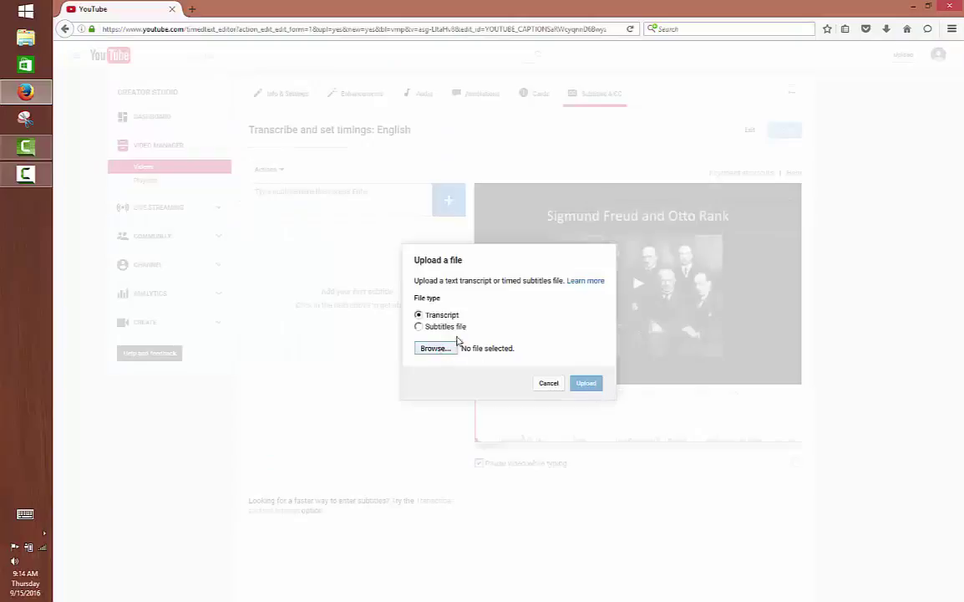
{"action": "left_click", "coordinate": [436, 348]}
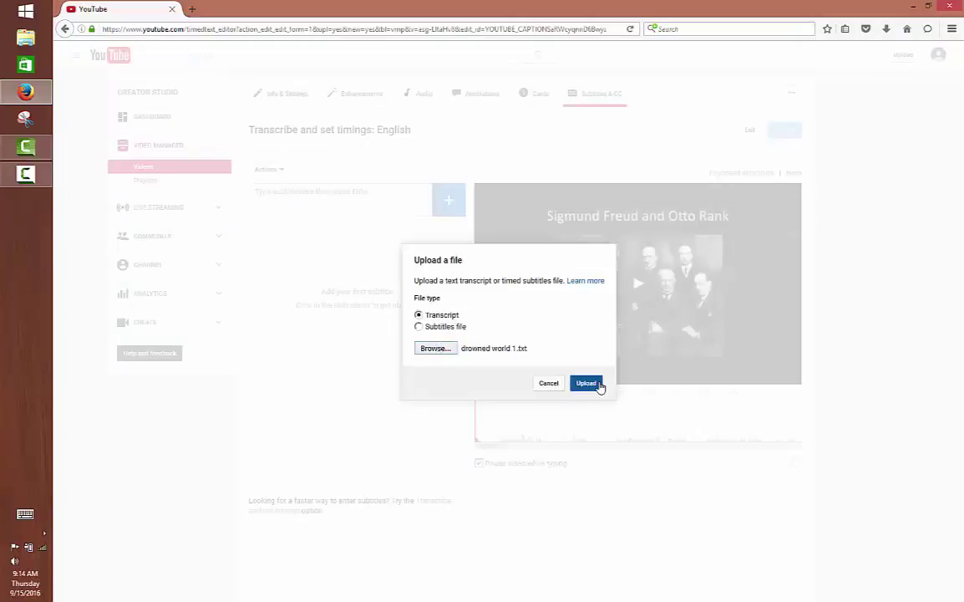
{"action": "left_click", "coordinate": [598, 384]}
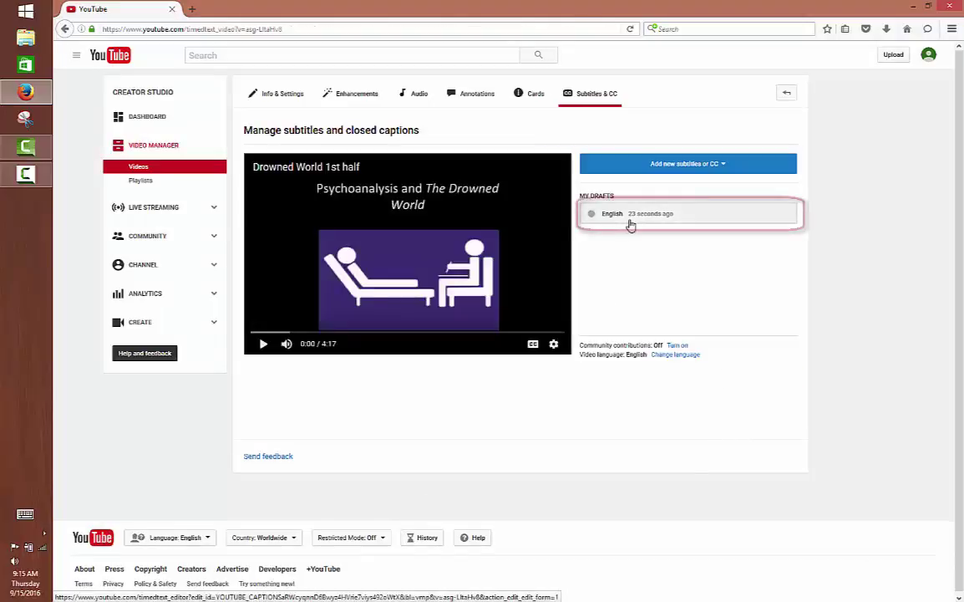
In the English draft, replace the garbled text after Ballard with 's in the 0:14.0 subtitle.
{"action": "left_click", "coordinate": [631, 215]}
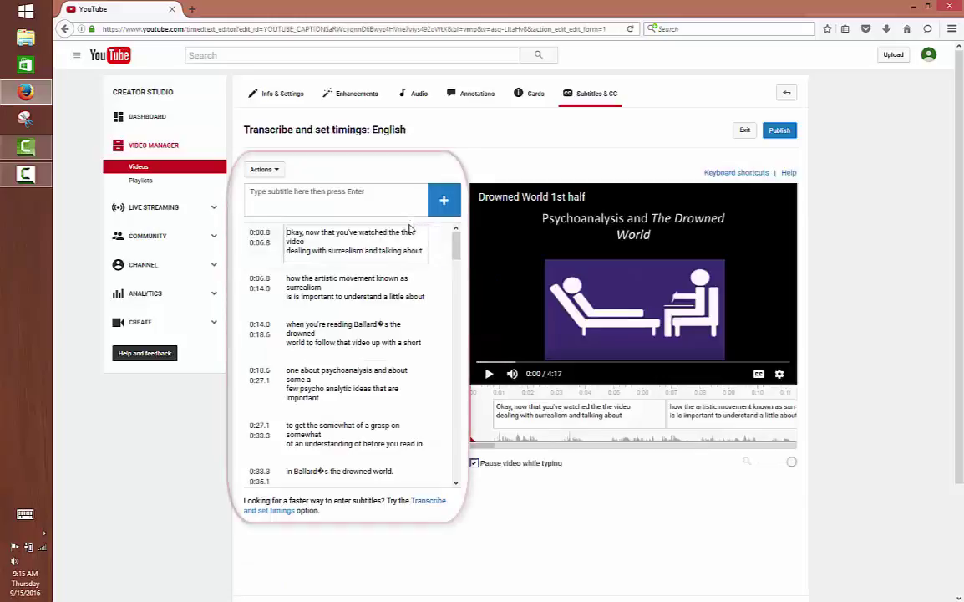
{"action": "left_click", "coordinate": [372, 334]}
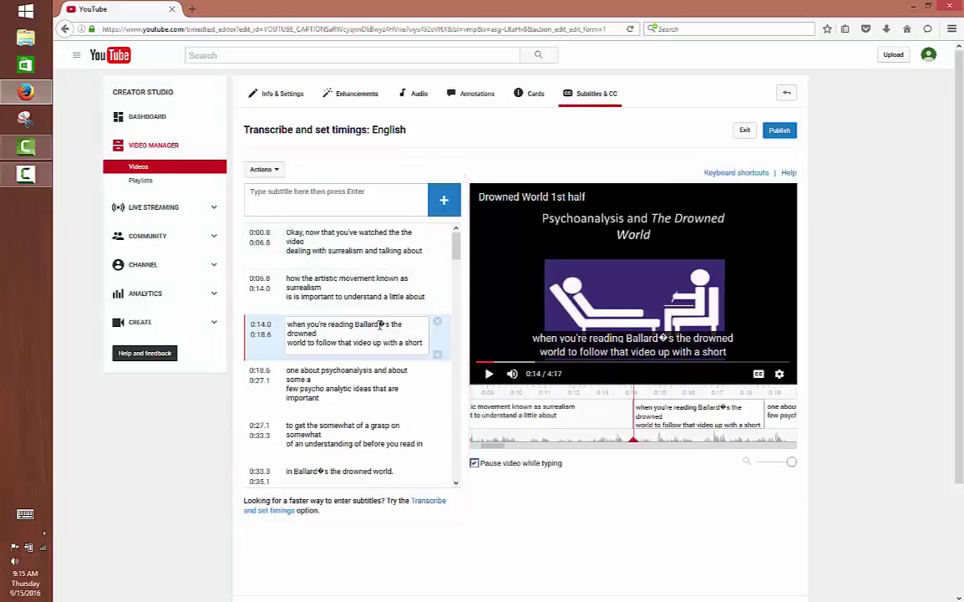
{"action": "left_click", "coordinate": [381, 326]}
{"action": "key", "text": "Delete"}
{"action": "key", "text": "Delete"}
{"action": "key", "text": "Delete"}
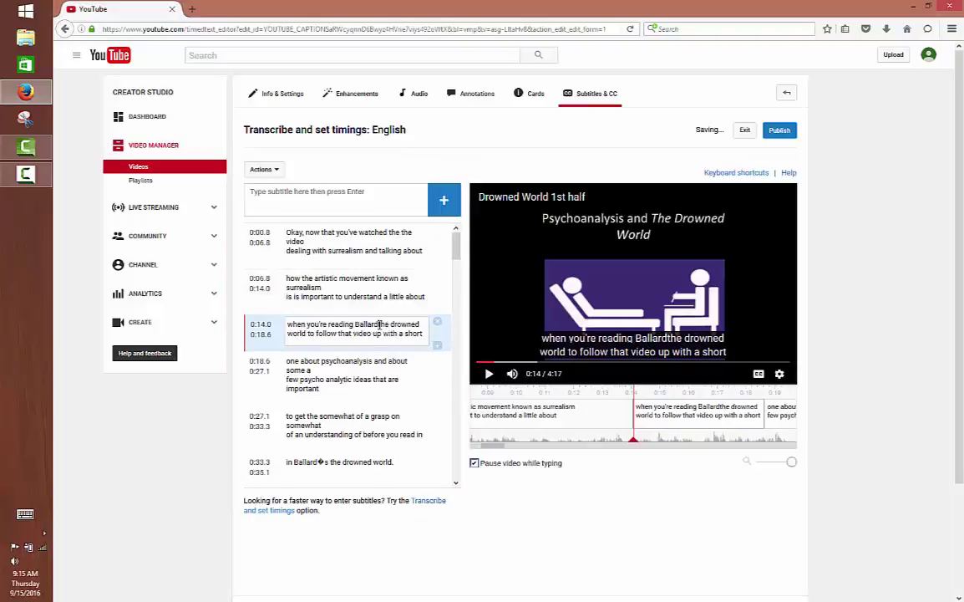
{"action": "type", "text": "'s"}
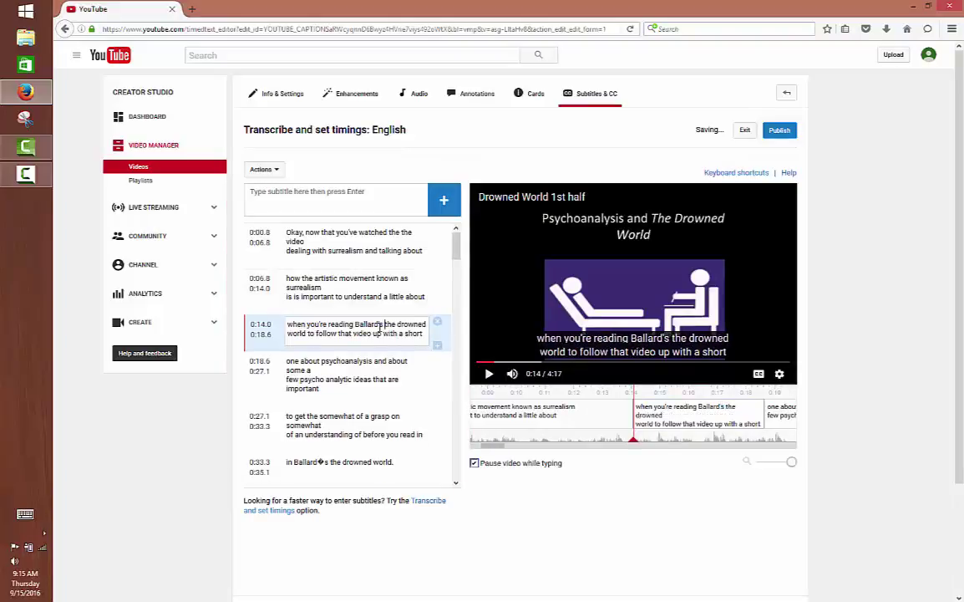
Publish the corrected English subtitles and return to the uploaded videos list.
{"action": "left_click", "coordinate": [779, 130]}
{"action": "left_click", "coordinate": [779, 131]}
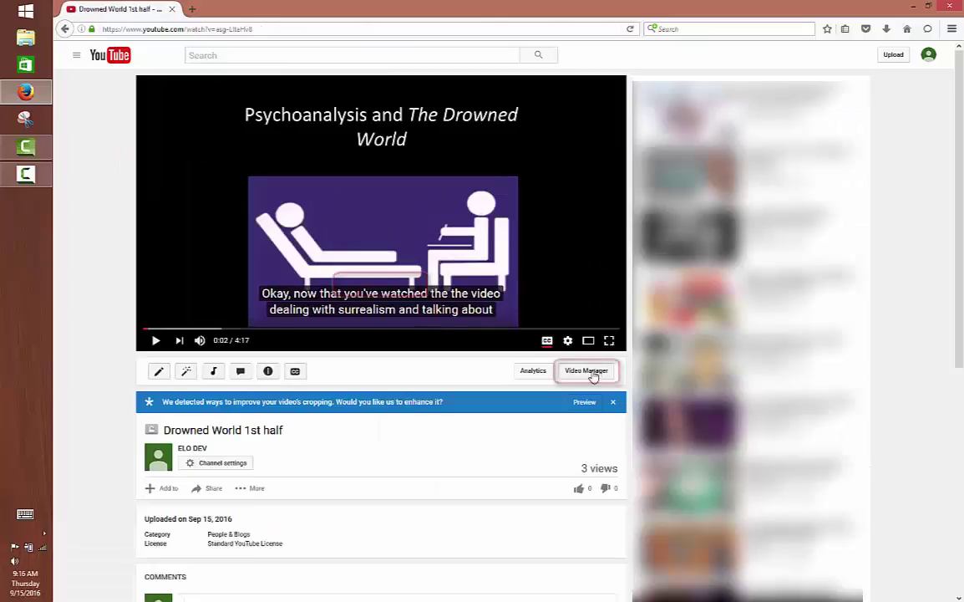
{"action": "left_click", "coordinate": [593, 374]}
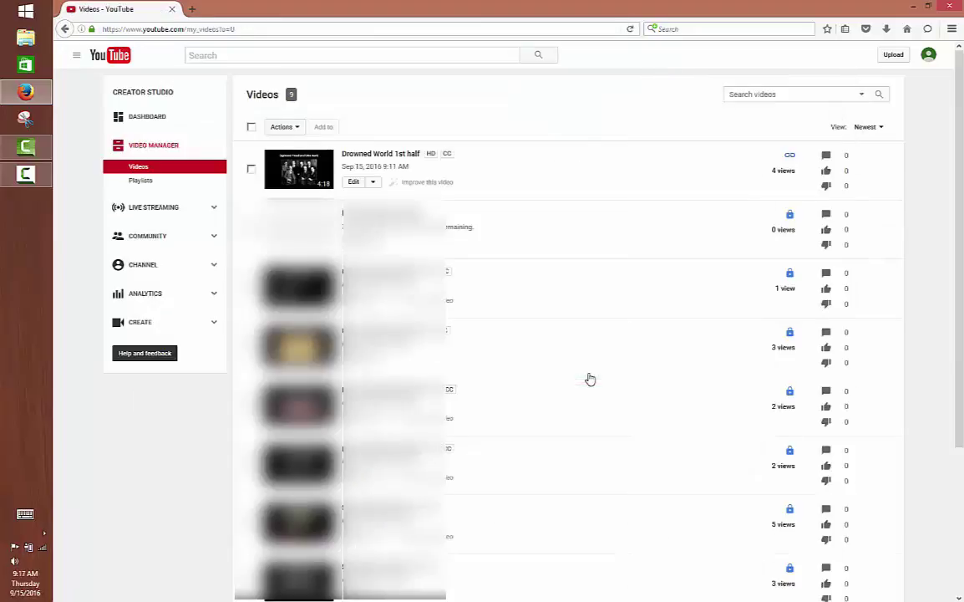
Choose Download MP4 from the dropdown beside Edit on Drowned World 1st half.
{"action": "left_click", "coordinate": [374, 182]}
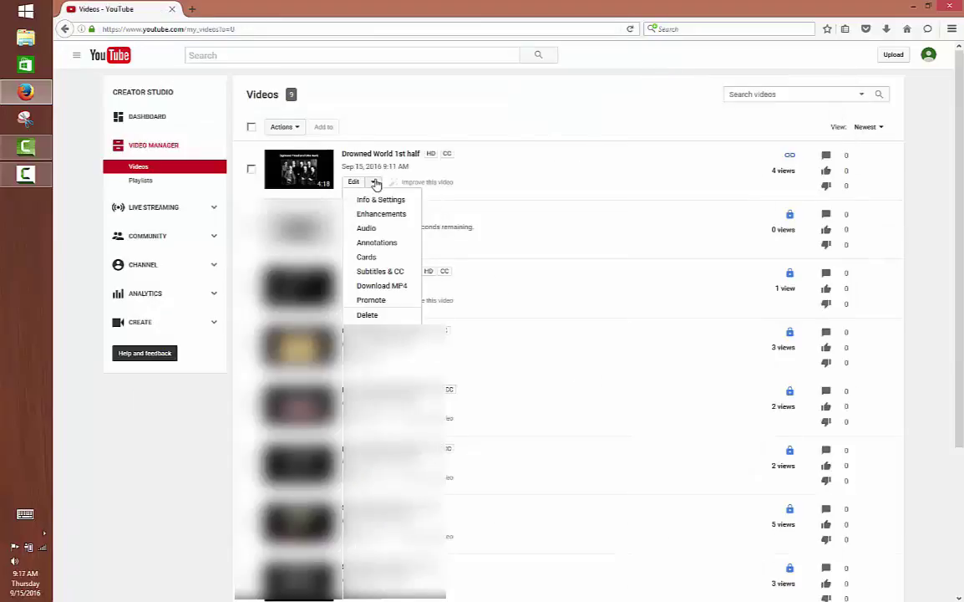
{"action": "left_click", "coordinate": [400, 288]}
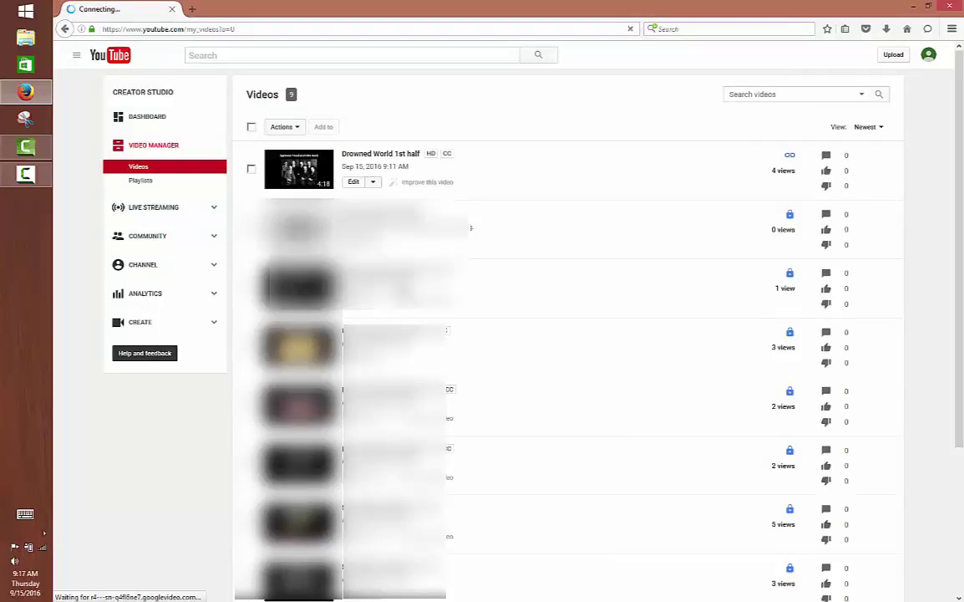